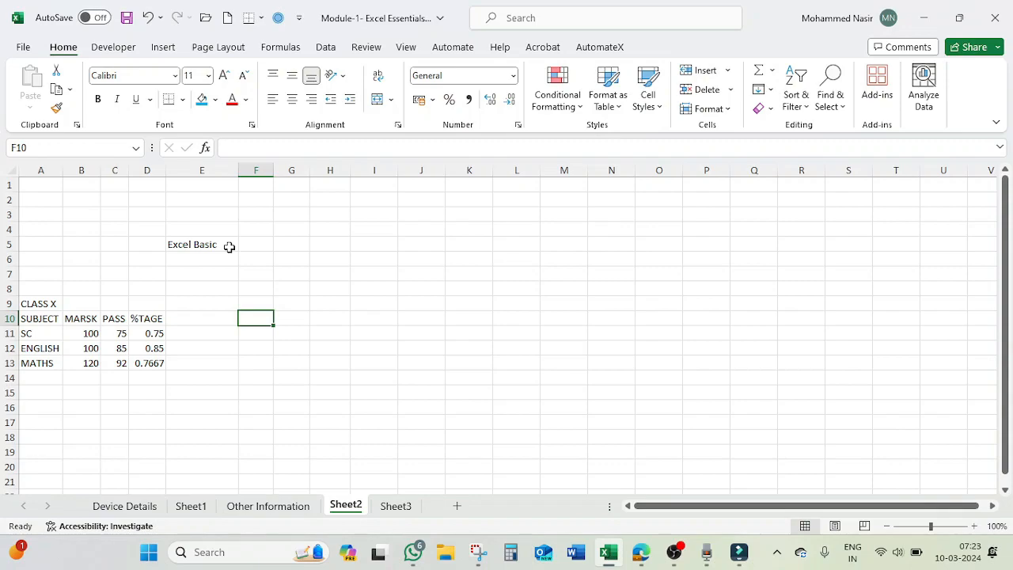
# Format the "Excel Basic" cell E5 with a light blue fill and bold, italic, underlined text.
pyautogui.click(229, 247)
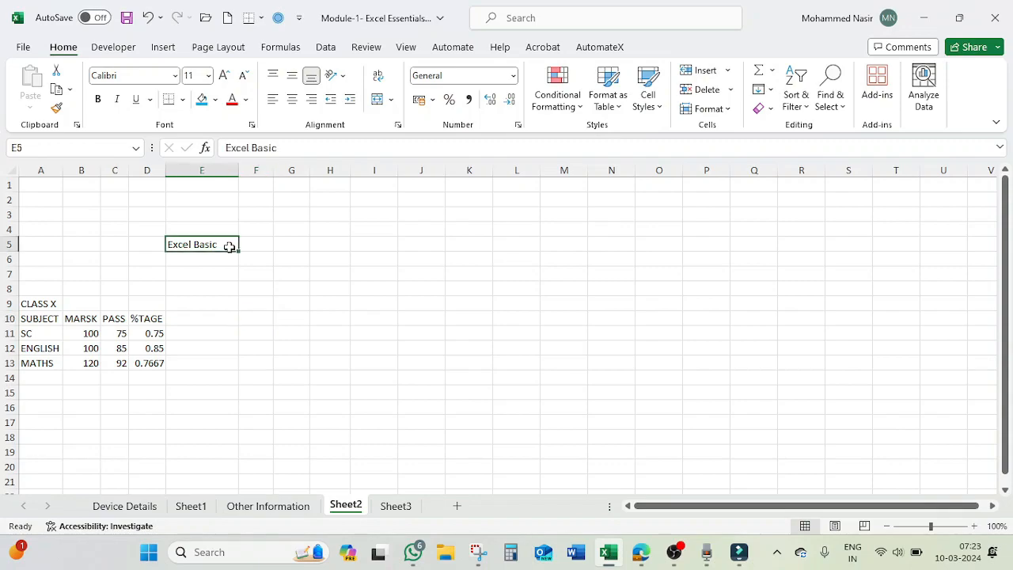
pyautogui.click(217, 101)
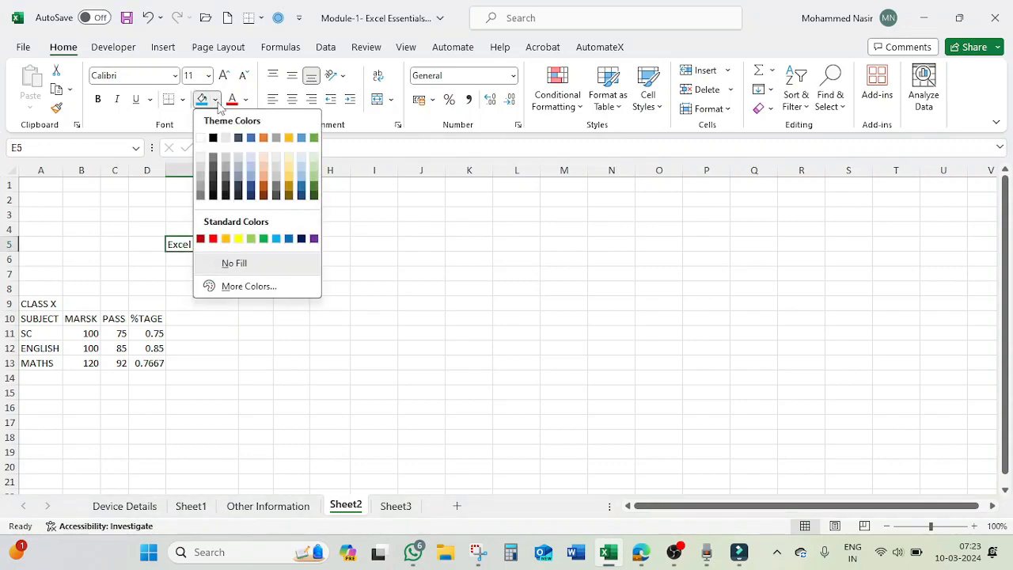
pyautogui.click(275, 238)
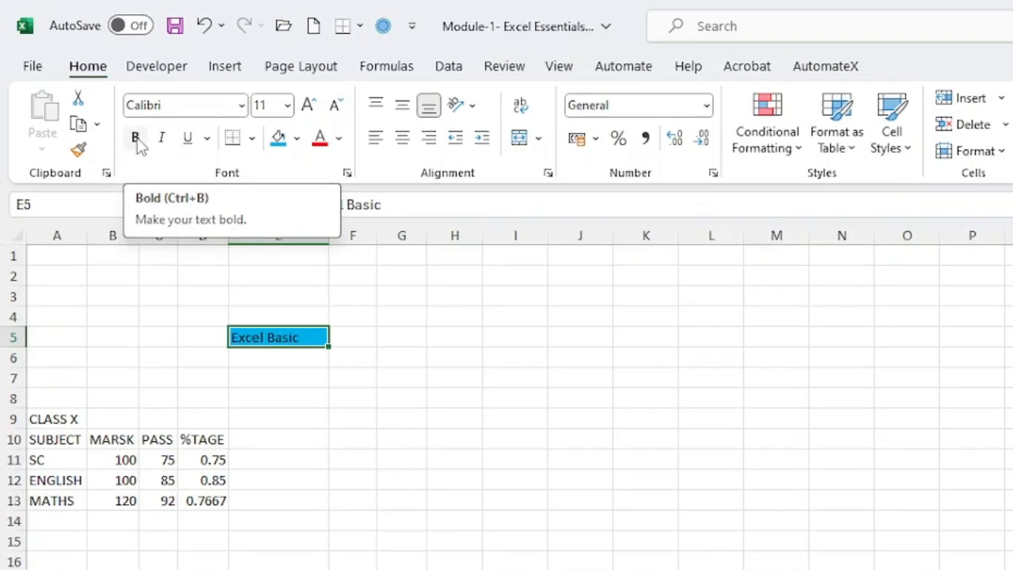
pyautogui.click(121, 124)
pyautogui.click(180, 153)
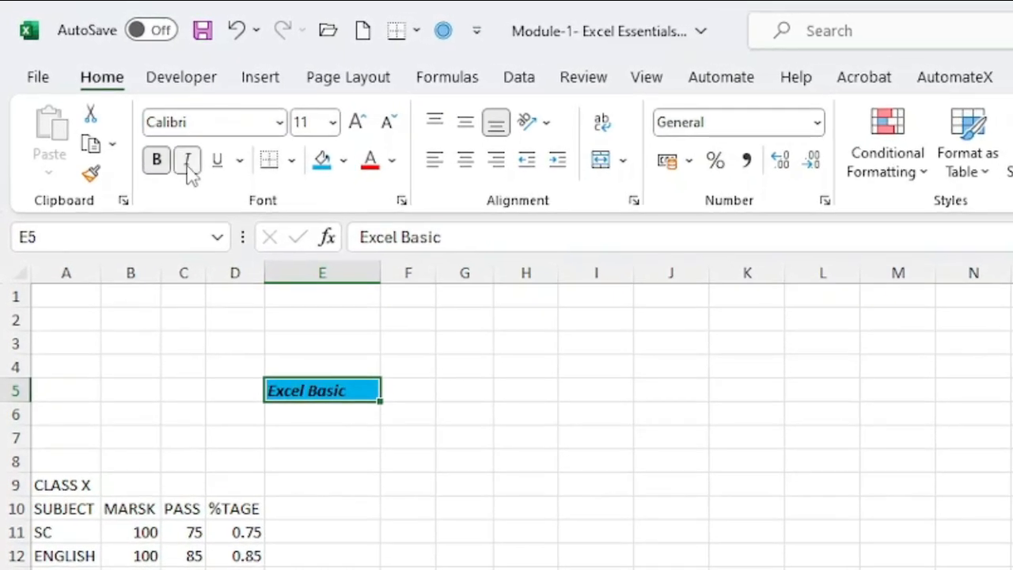
pyautogui.click(219, 162)
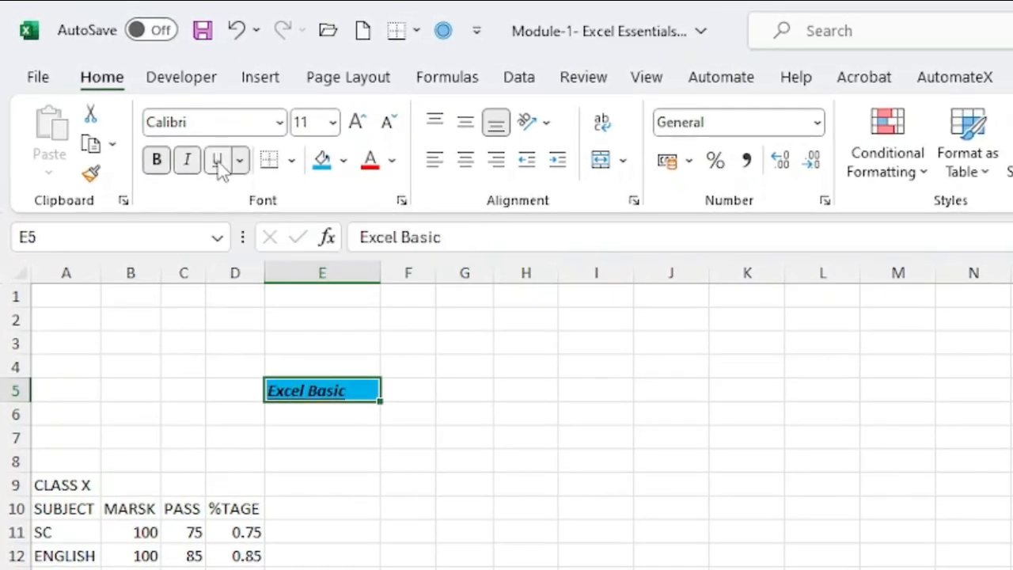
# Set the font size of cell E5 to 18 and widen column E to fit the enlarged text.
pyautogui.click(332, 121)
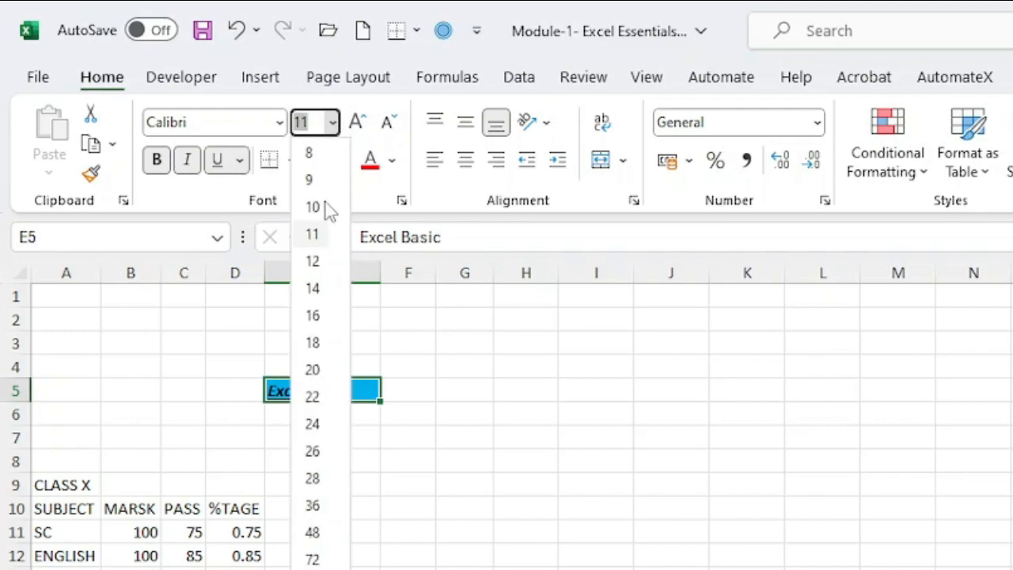
pyautogui.click(313, 343)
pyautogui.moveTo(378, 267); pyautogui.dragTo(426, 269)
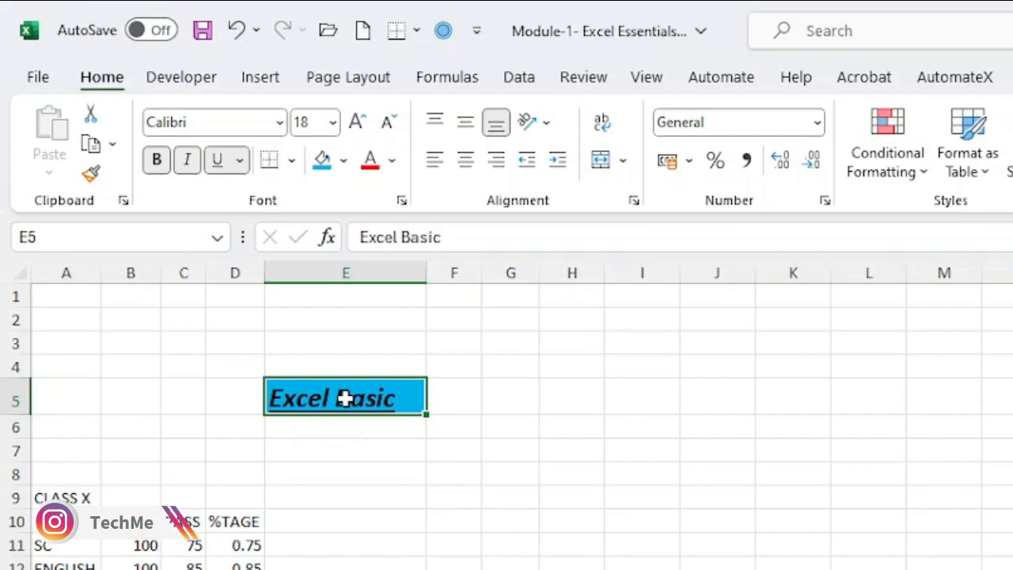
# Format the "CLASS X" cell A9 with a light blue fill and bold, italic, underlined text at size 18.
pyautogui.moveTo(68, 520); pyautogui.dragTo(208, 505)
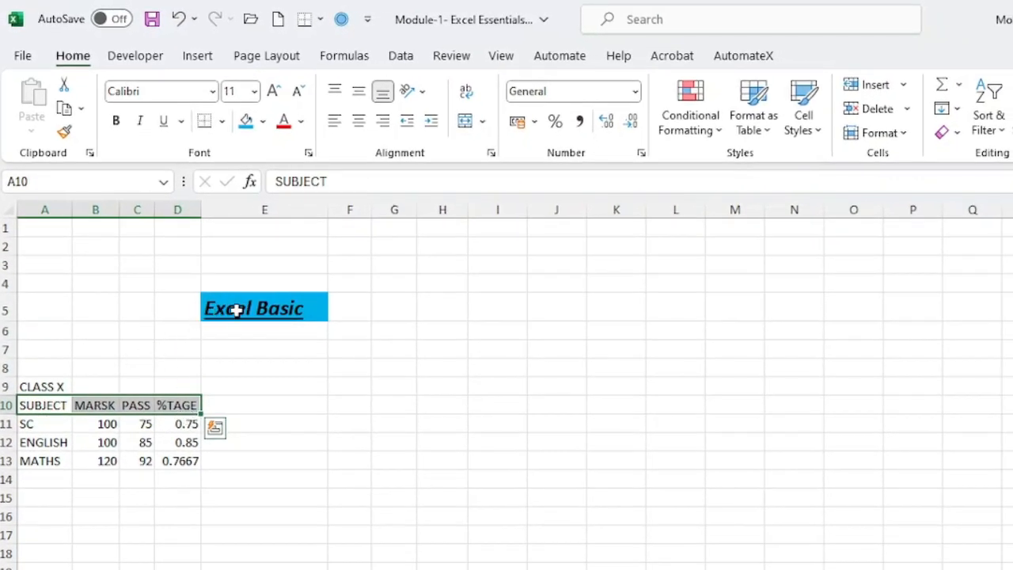
pyautogui.click(59, 388)
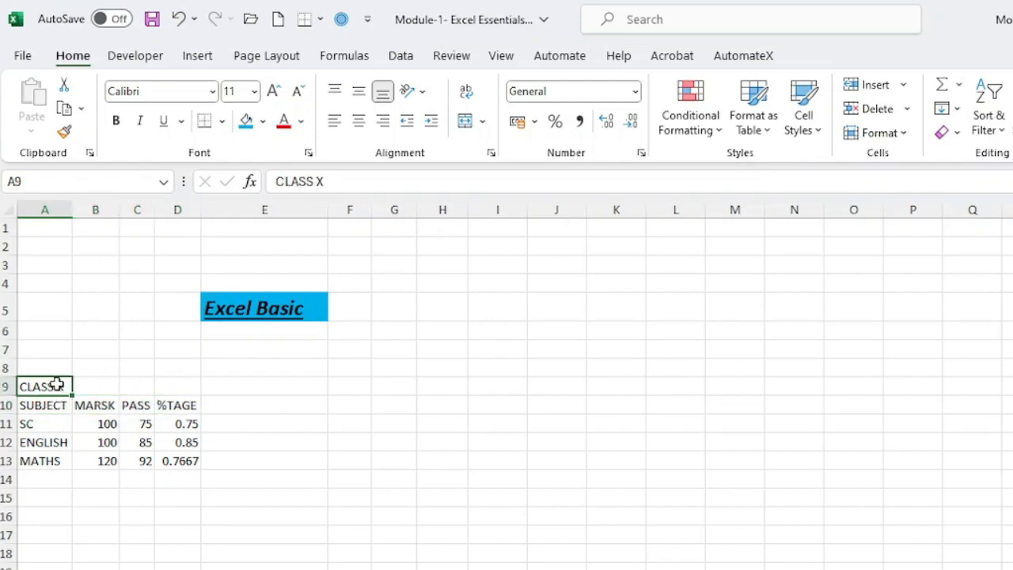
pyautogui.click(262, 122)
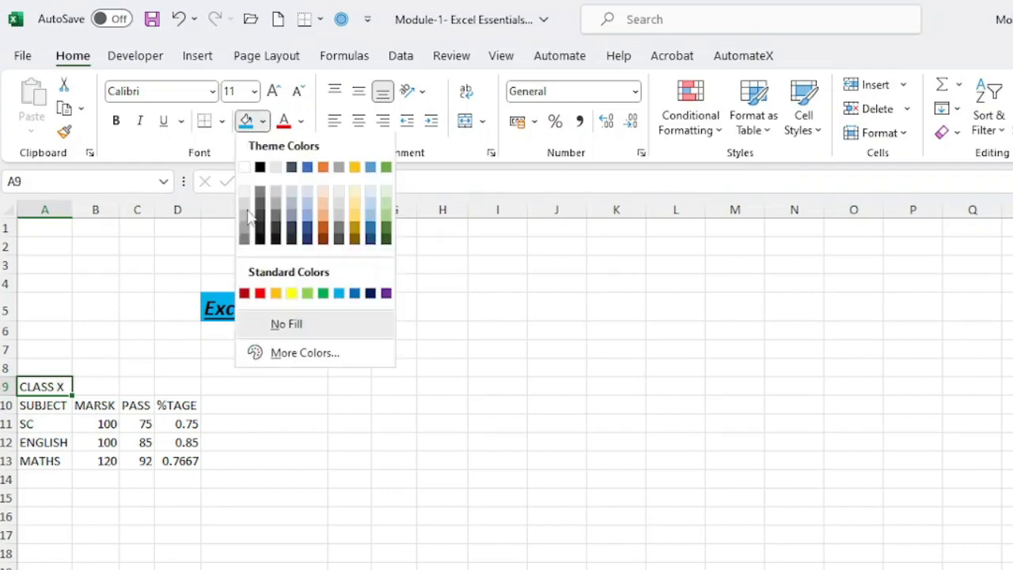
pyautogui.click(339, 294)
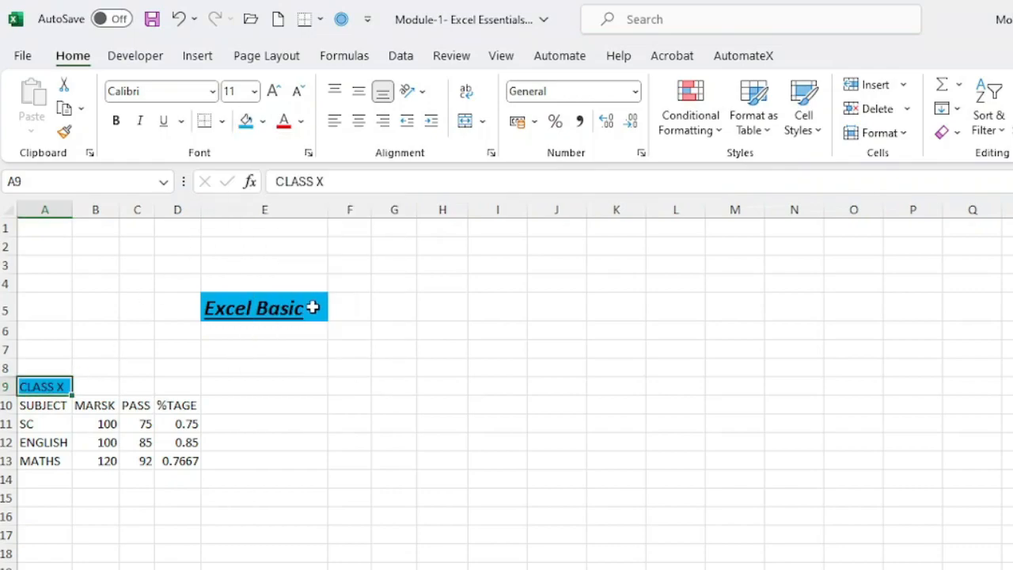
pyautogui.click(116, 121)
pyautogui.click(141, 123)
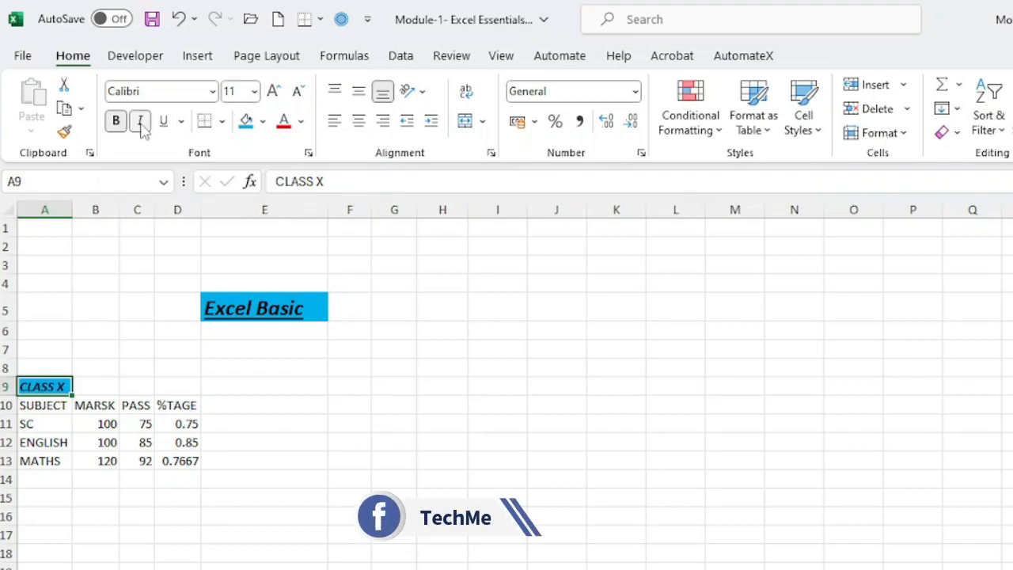
pyautogui.click(163, 126)
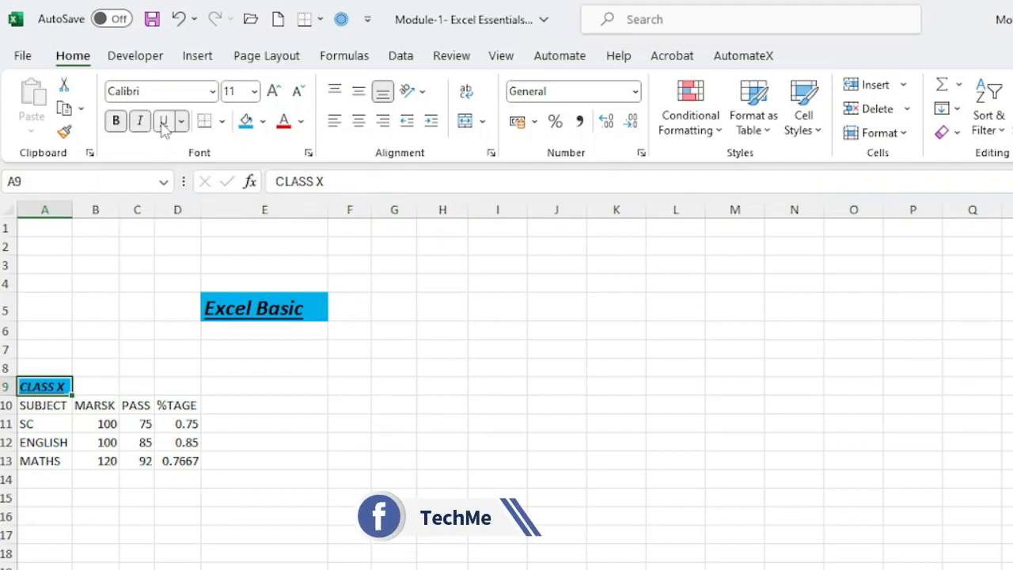
pyautogui.click(254, 91)
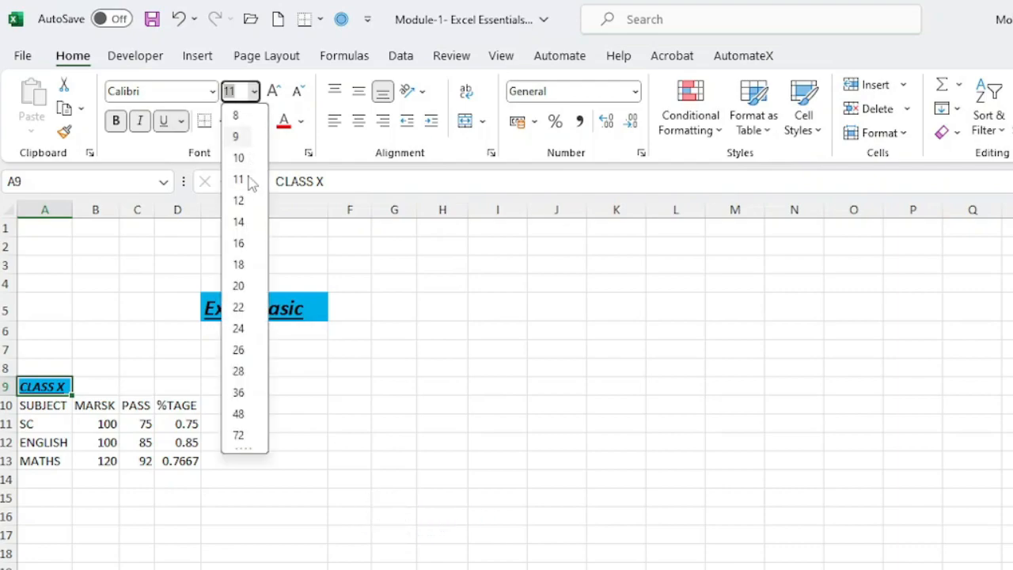
pyautogui.click(248, 266)
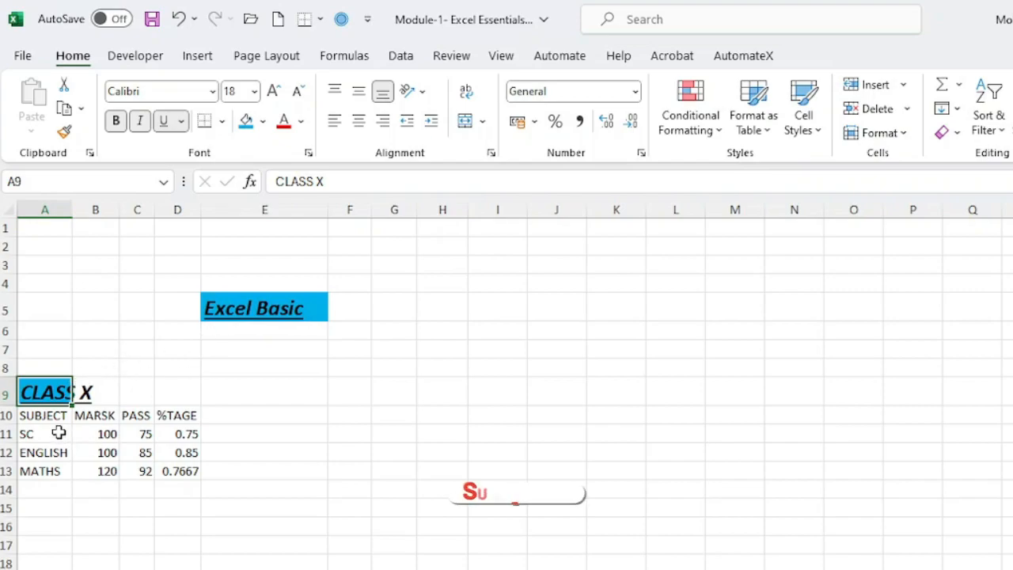
# Copy the formatting of the "Excel Basic" cell to the SUBJECT and %TAGE header cells with Format Painter.
pyautogui.click(235, 308)
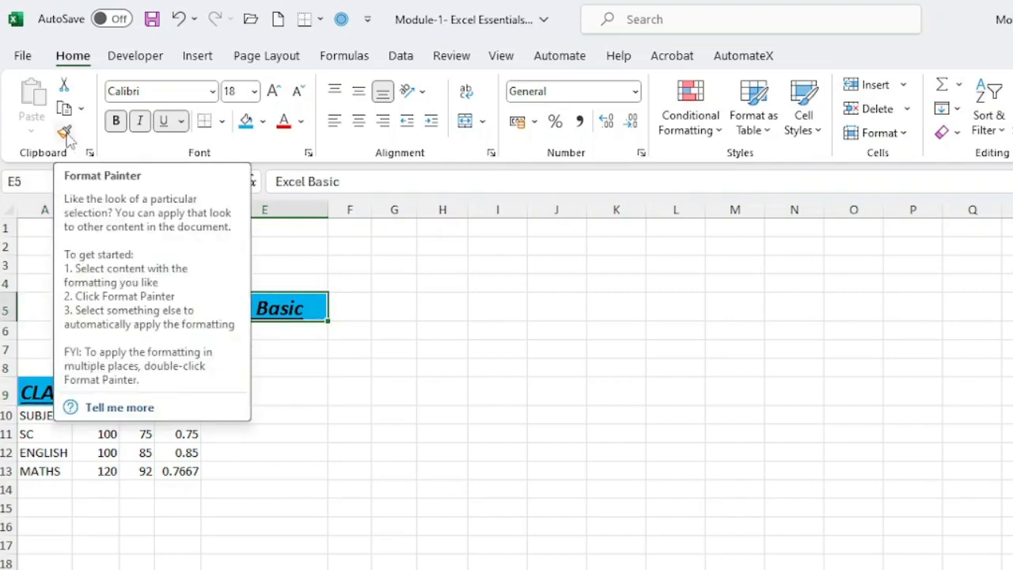
pyautogui.click(65, 133)
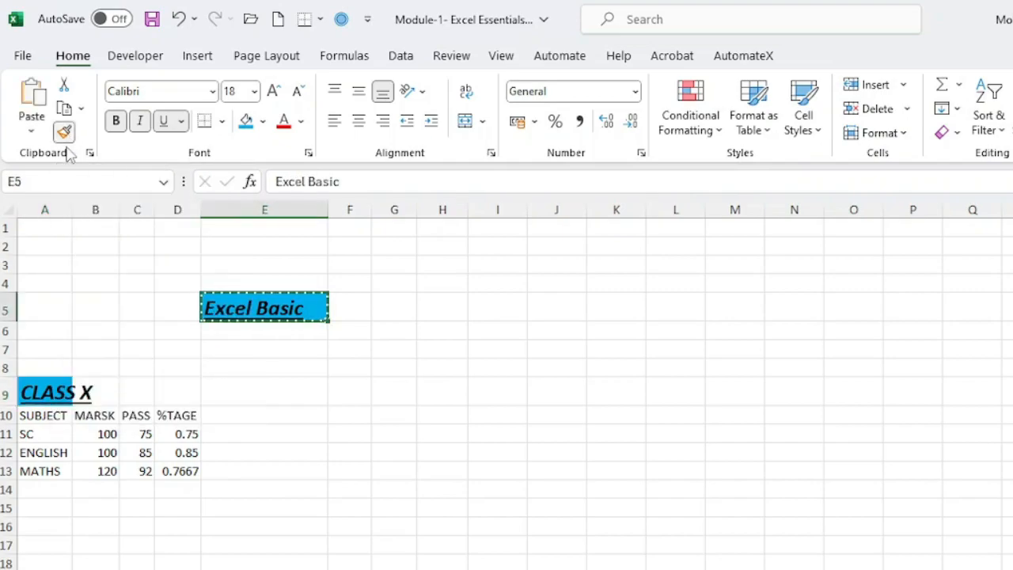
pyautogui.click(50, 414)
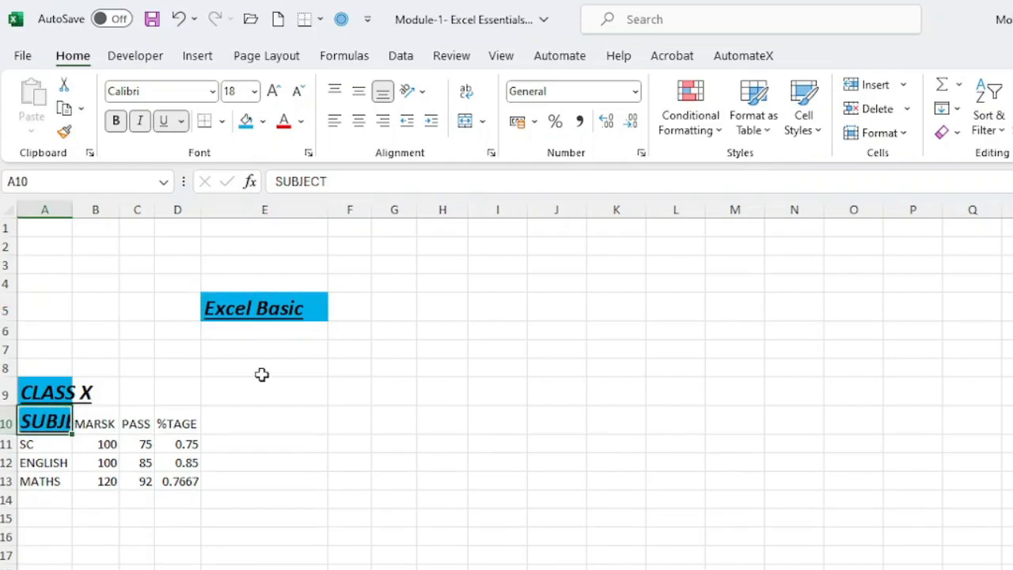
pyautogui.click(179, 425)
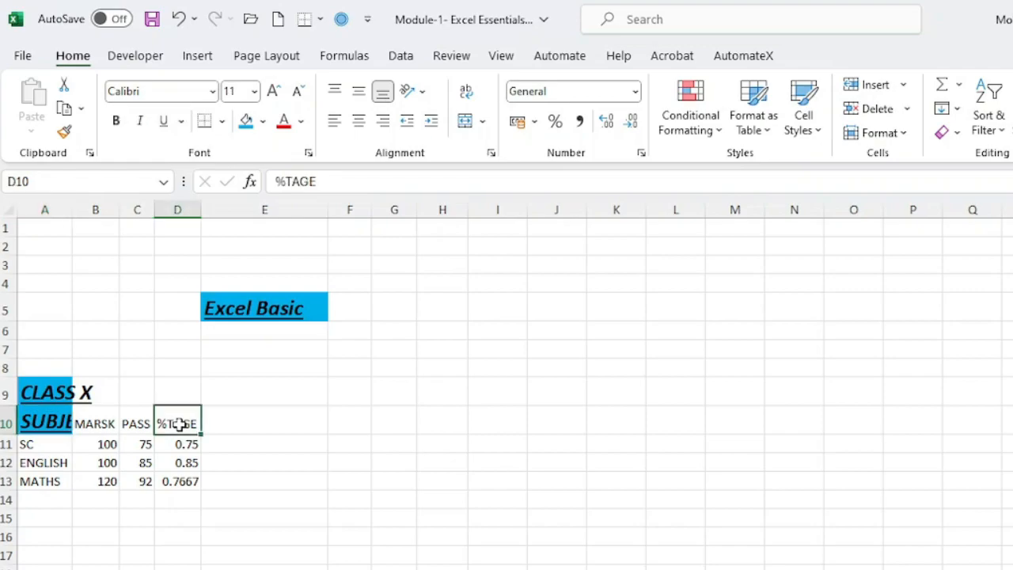
pyautogui.click(257, 311)
pyautogui.click(64, 131)
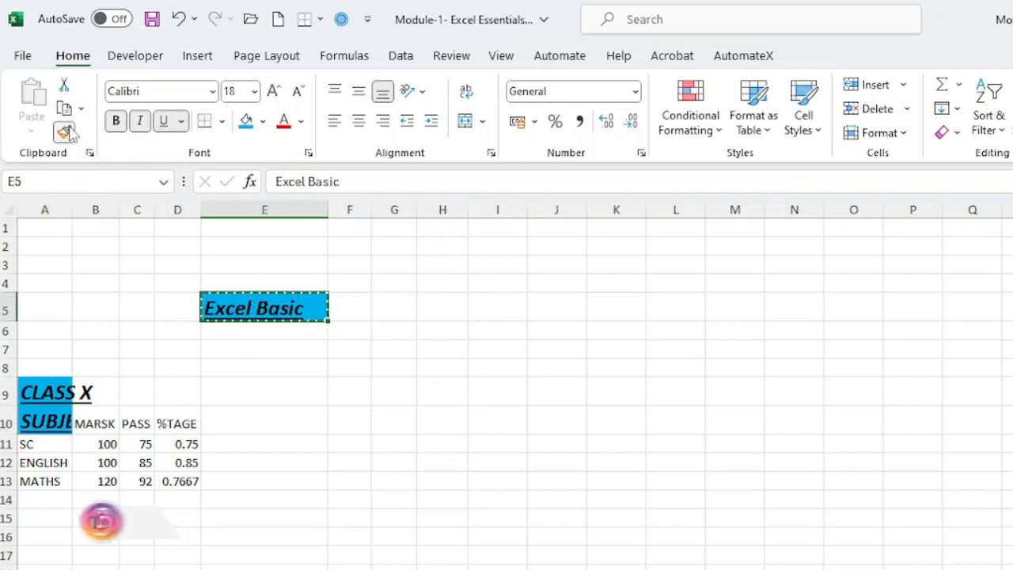
pyautogui.click(183, 422)
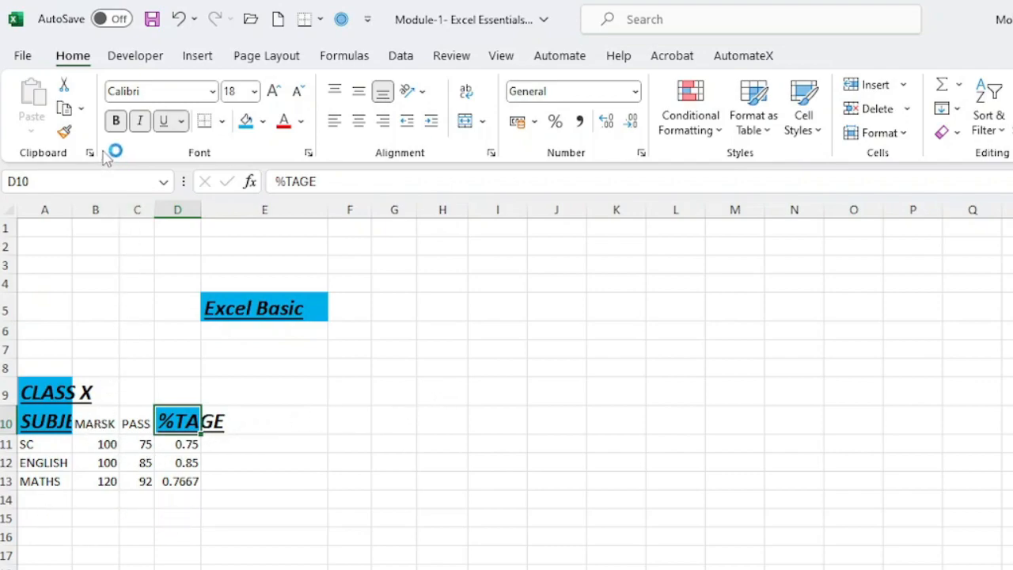
# Apply the formatting of the "Excel Basic" cell to the empty range F10:I17 with Format Painter.
pyautogui.click(229, 296)
pyautogui.click(64, 132)
pyautogui.moveTo(361, 418)
pyautogui.mouseDown()
pyautogui.moveTo(530, 459)
pyautogui.moveTo(542, 526)
pyautogui.moveTo(507, 518)
pyautogui.mouseUp()
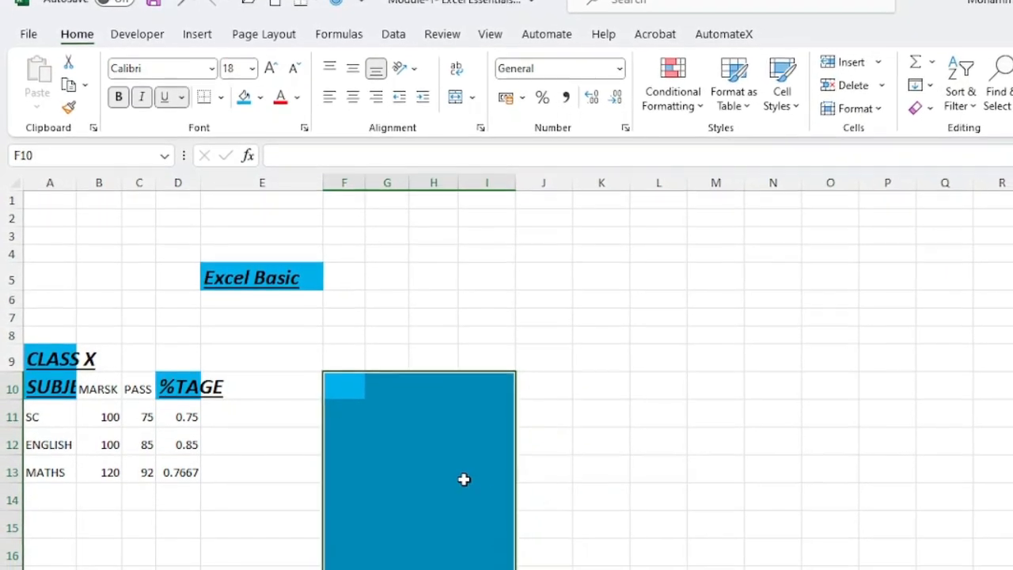
pyautogui.click(468, 485)
# Enter "Word" in the formatted cell F10 and again in the unformatted cell L10.
pyautogui.click(340, 377)
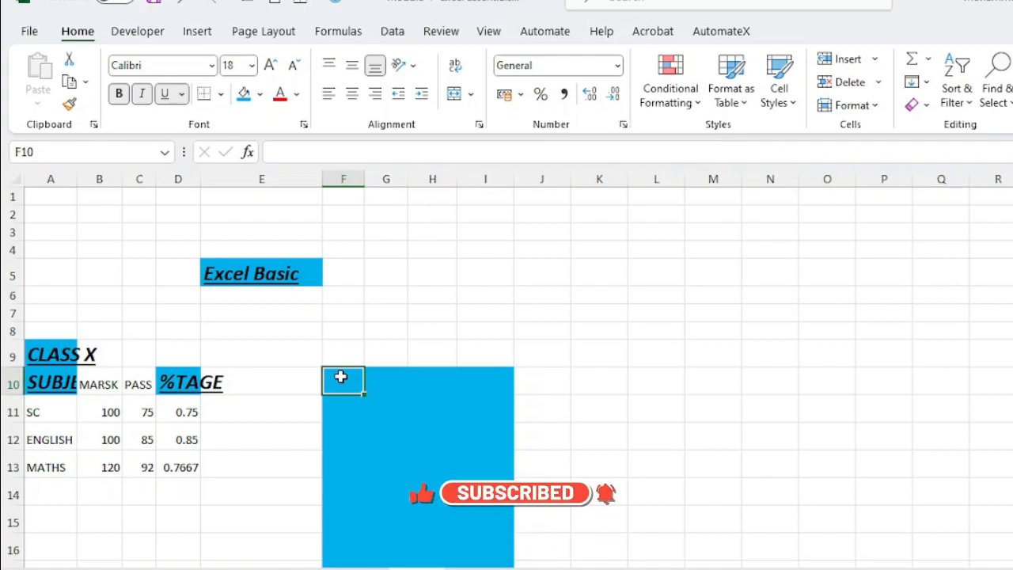
pyautogui.write('Word')
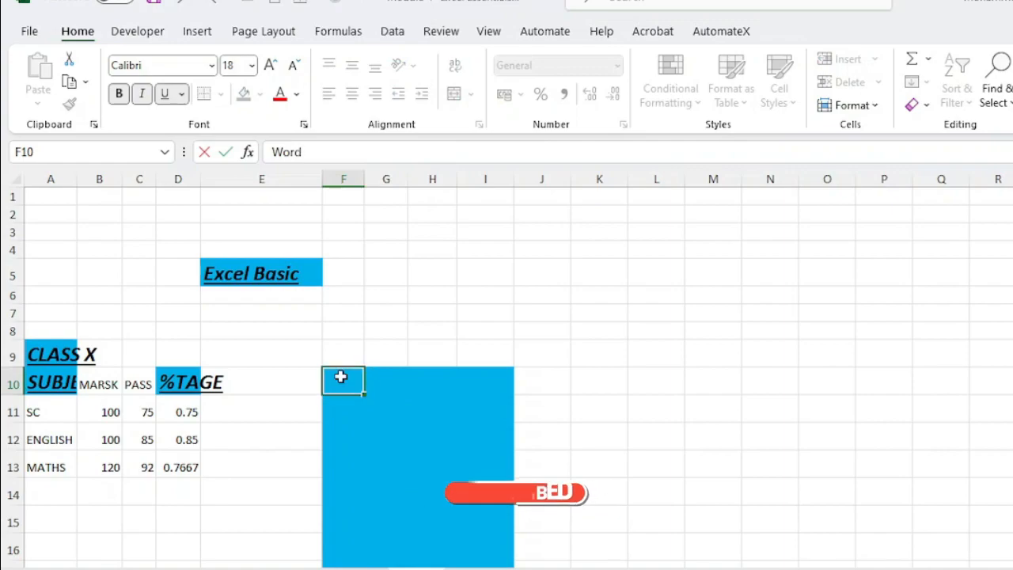
pyautogui.press('Tab')
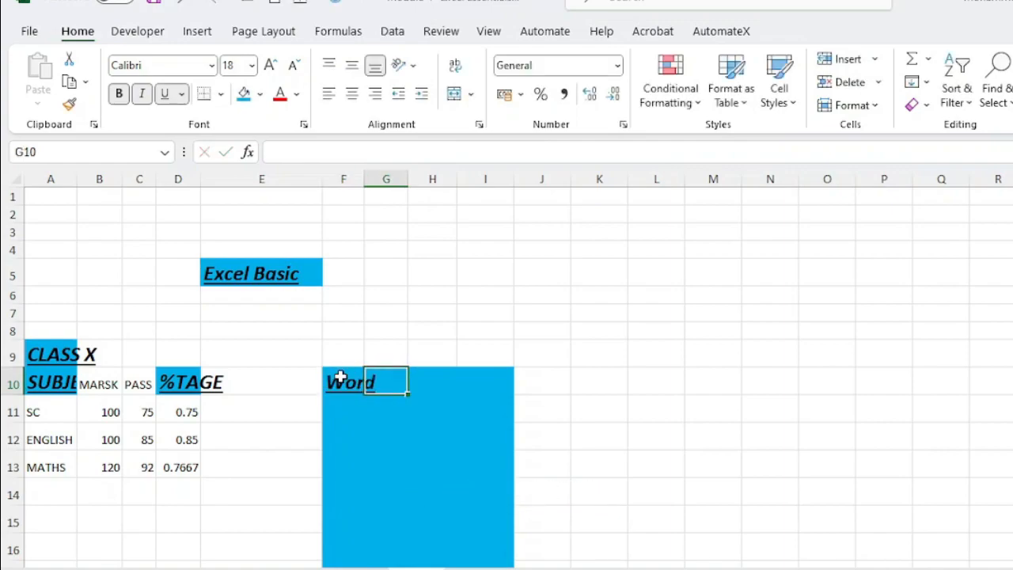
pyautogui.click(653, 382)
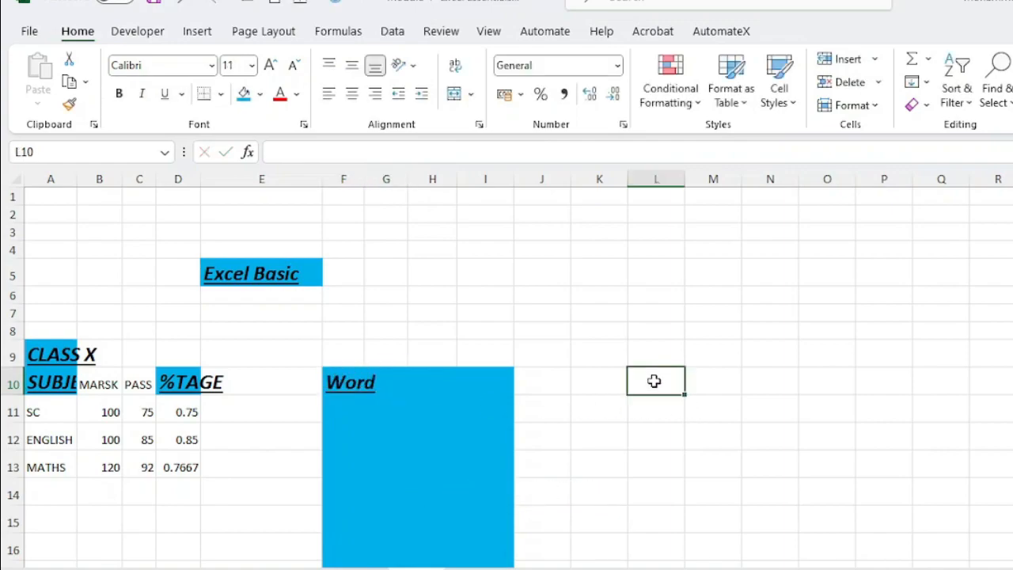
pyautogui.write('Word')
pyautogui.press('Tab')
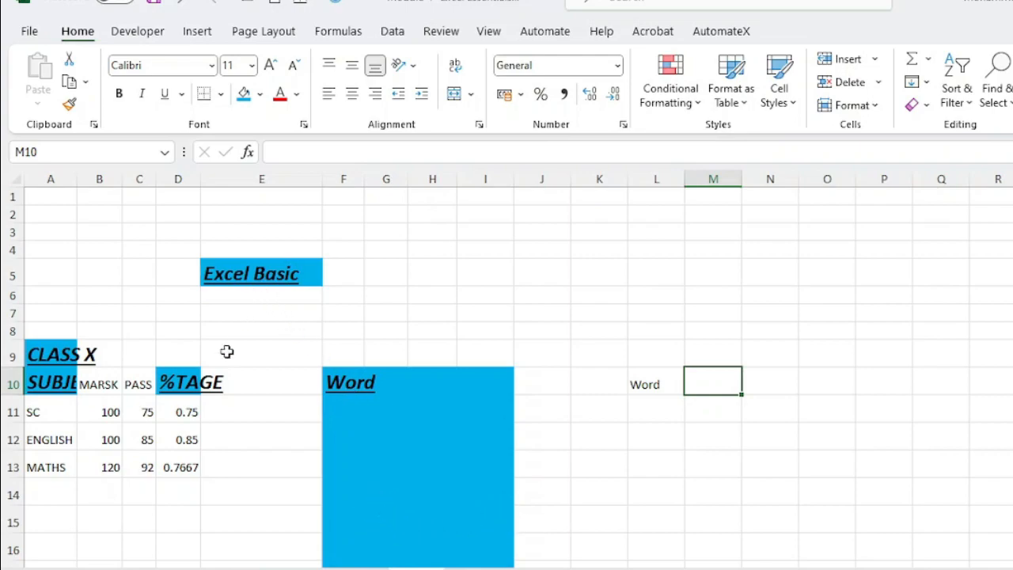
# Enter "PPT" in cell N10.
pyautogui.click(237, 277)
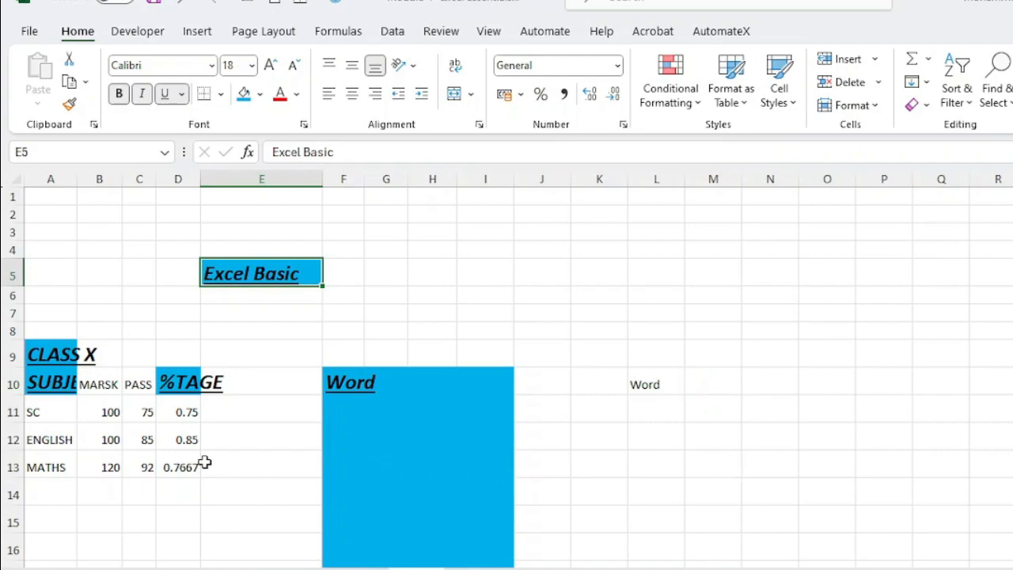
pyautogui.click(638, 385)
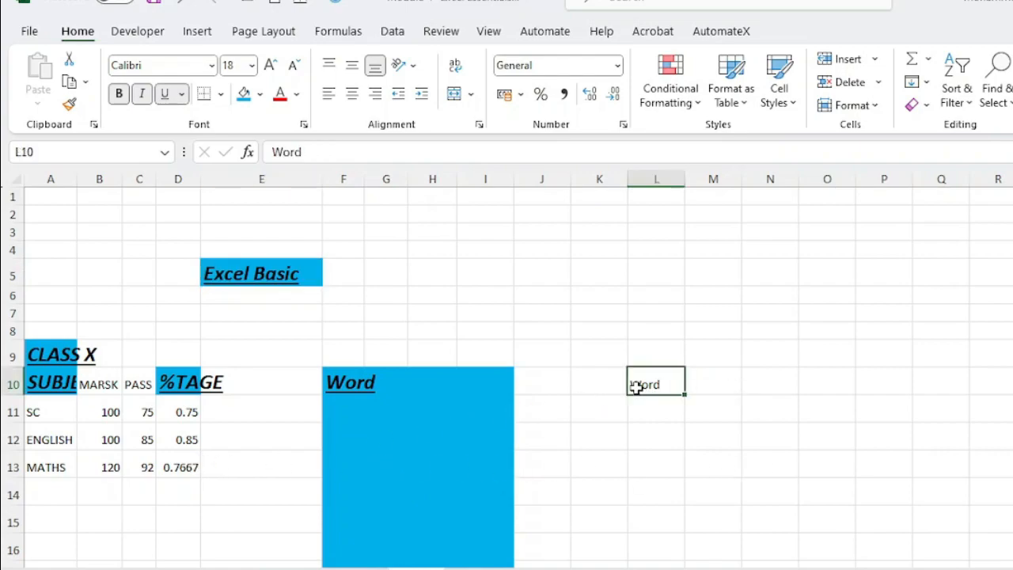
pyautogui.click(757, 385)
pyautogui.write('PP')
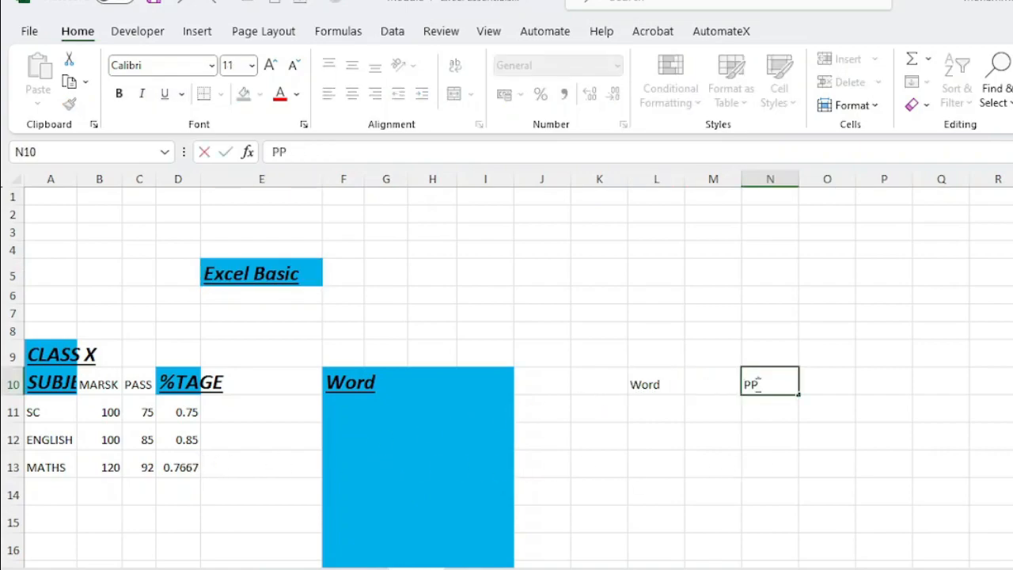
pyautogui.press('Tab')
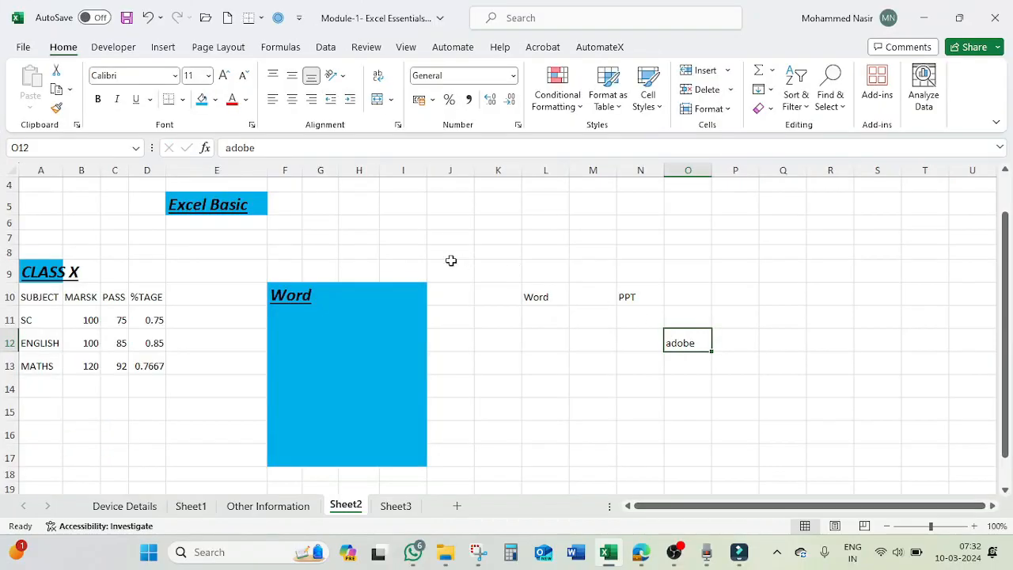
# Apply the formatting of the "Excel Basic" cell to the range L10:O13 with Format Painter.
pyautogui.click(224, 206)
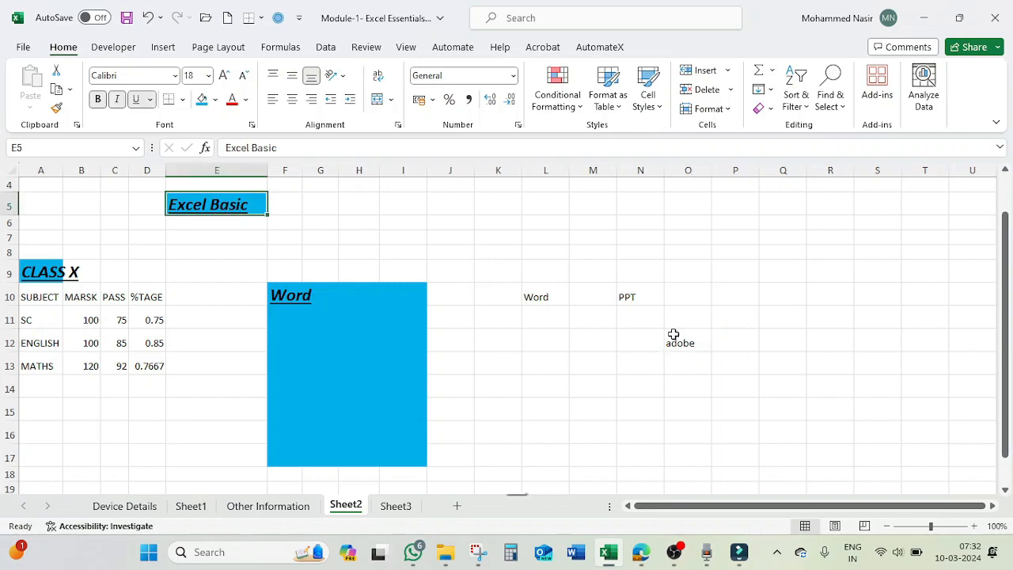
pyautogui.click(56, 108)
pyautogui.moveTo(518, 296)
pyautogui.mouseDown()
pyautogui.moveTo(696, 348)
pyautogui.moveTo(691, 366)
pyautogui.mouseUp()
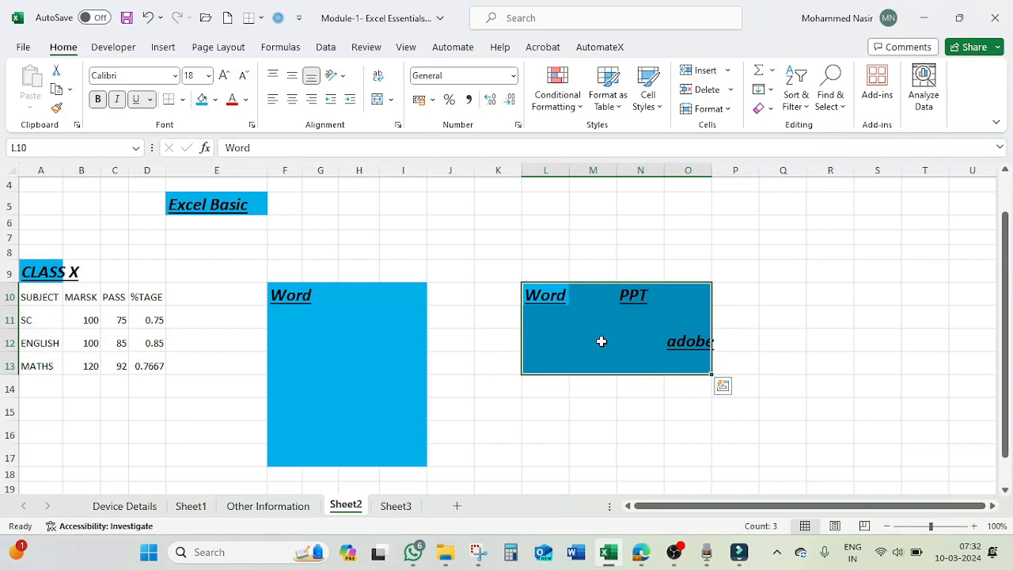
pyautogui.click(572, 299)
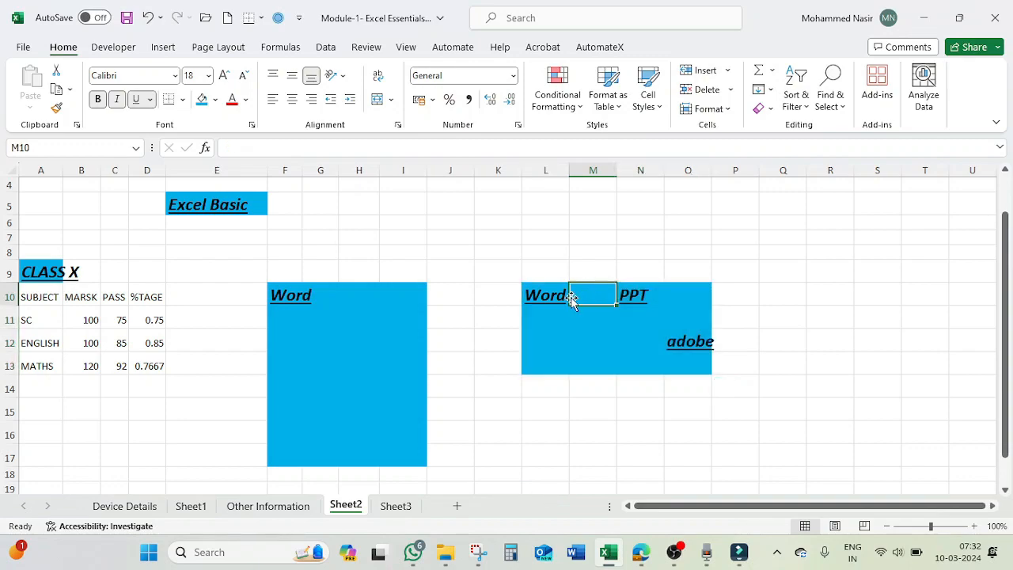
pyautogui.click(556, 296)
pyautogui.click(648, 296)
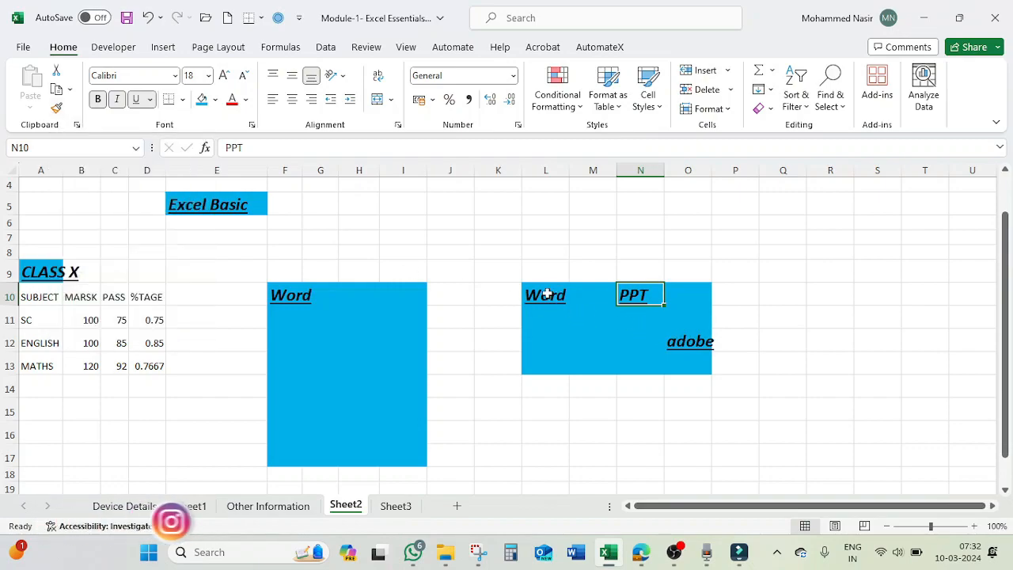
# Undo the Format Painter formatting applied to the range L10:O13 and cancel the active copy selection.
pyautogui.click(550, 250)
pyautogui.hotkey('ctrl', 'z')
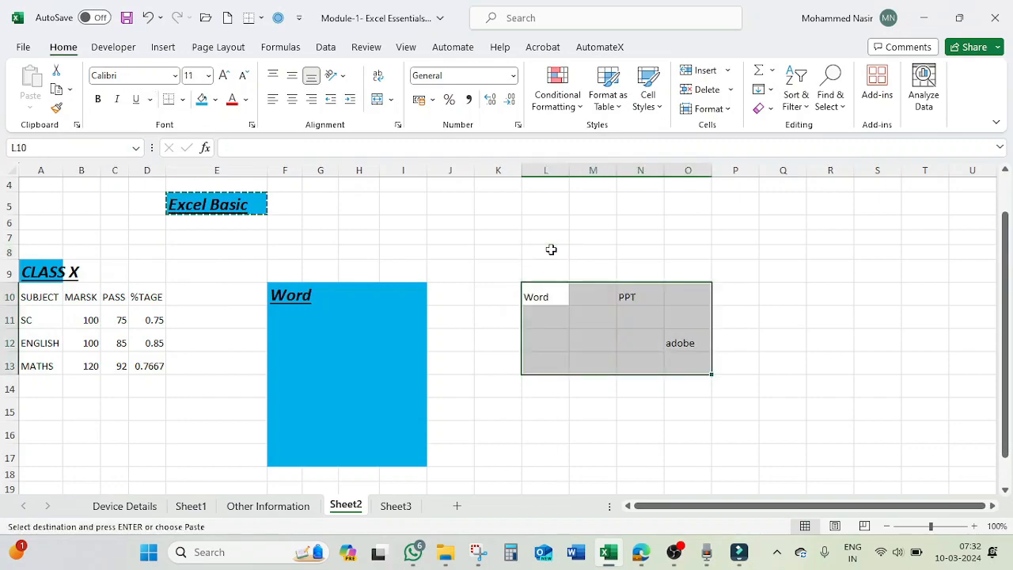
pyautogui.click(557, 313)
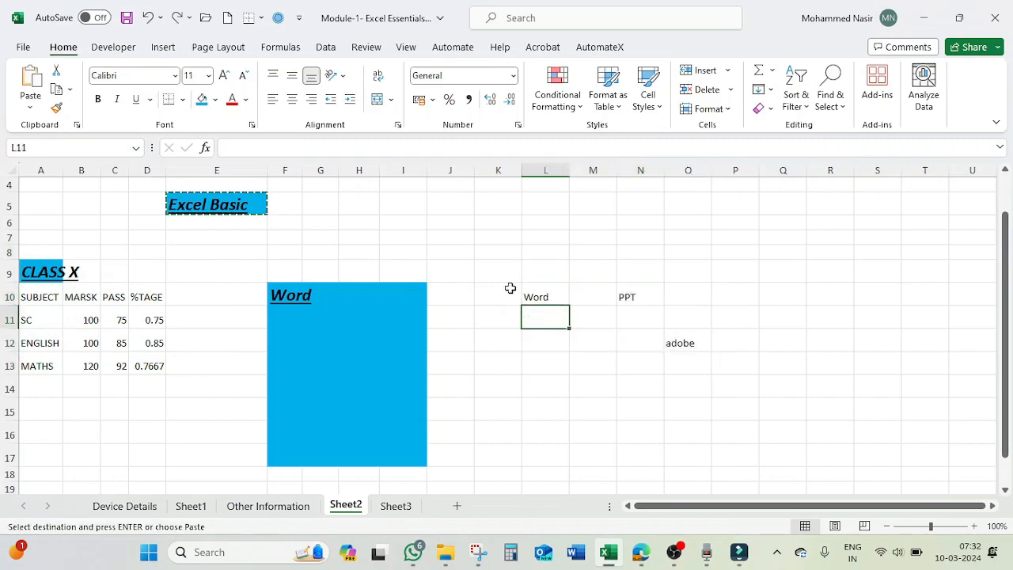
pyautogui.press('Escape')
# Lock Format Painter on the "Excel Basic" cell's formatting and apply it to the separate cells L10, N10 and O12.
pyautogui.click(235, 205)
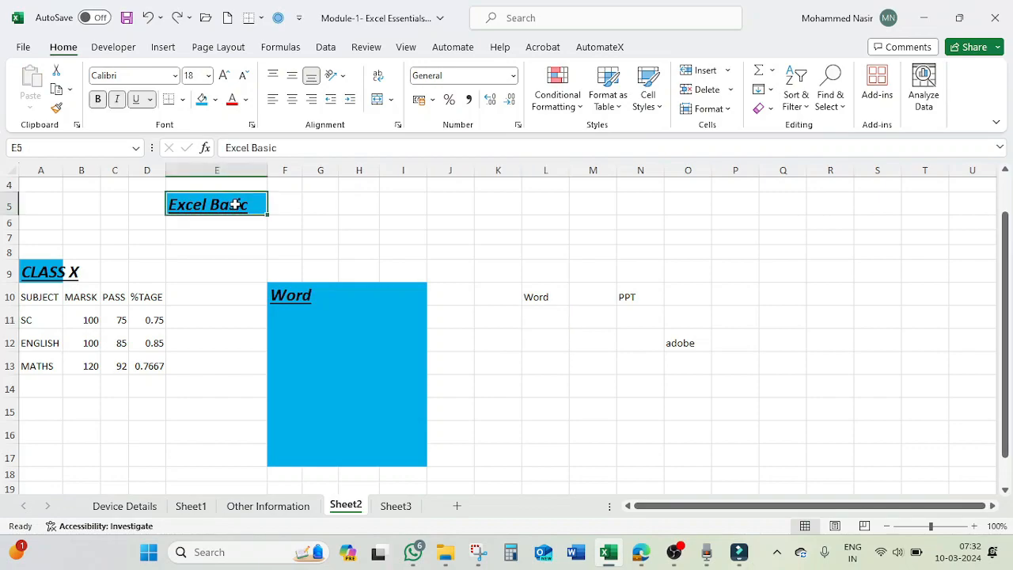
pyautogui.click(59, 111)
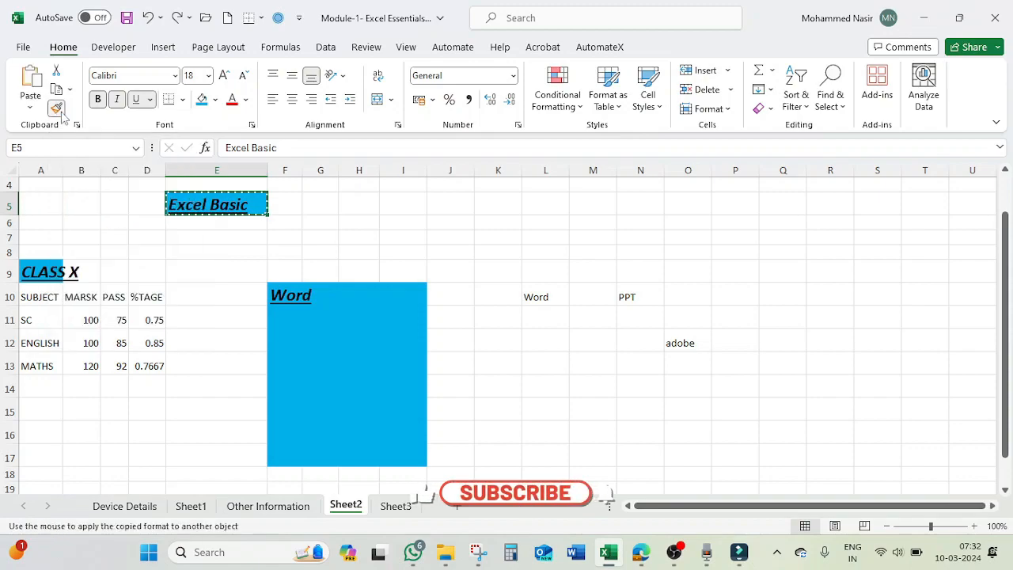
pyautogui.click(556, 296)
pyautogui.click(637, 296)
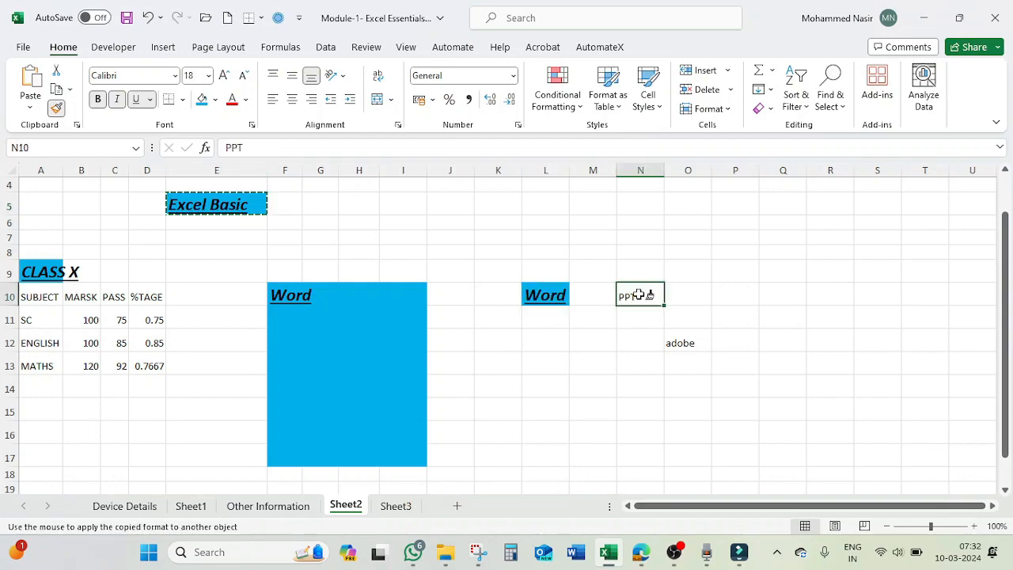
pyautogui.click(690, 344)
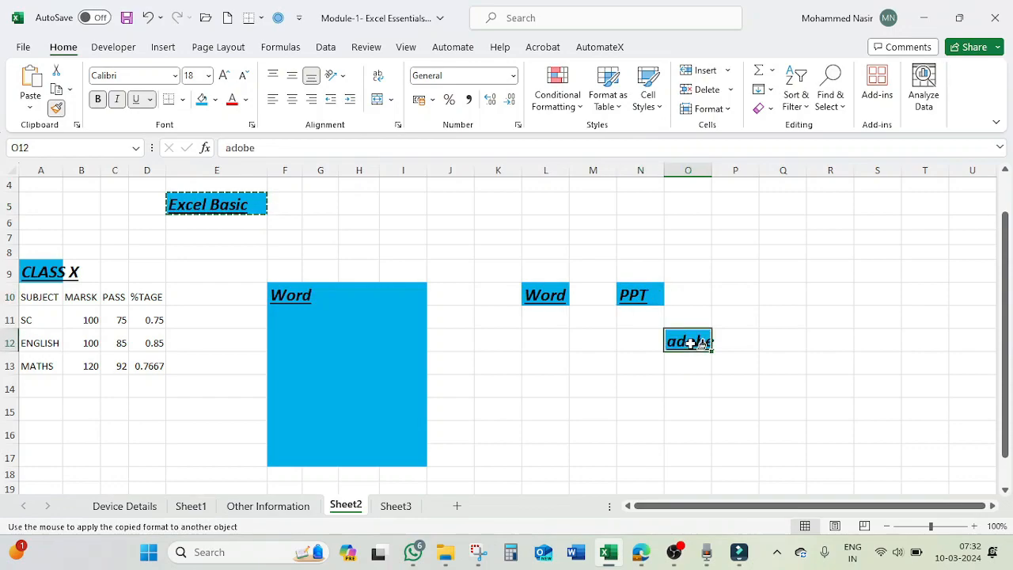
# Apply the same formatting to cells D13, A13 and B12 of the marks table, and turn off Format Painter.
pyautogui.click(148, 366)
pyautogui.click(44, 364)
pyautogui.click(85, 341)
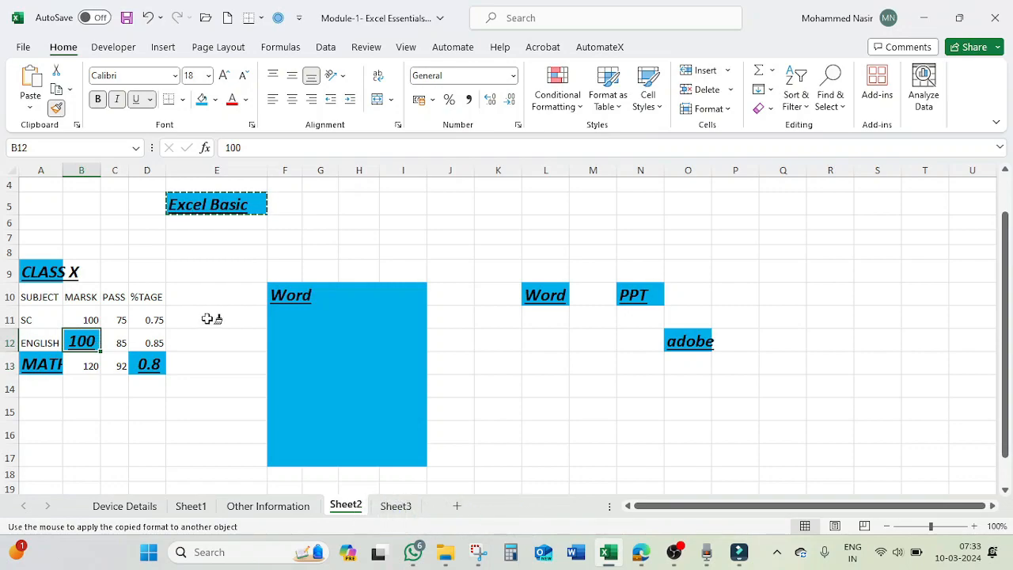
pyautogui.press('Escape')
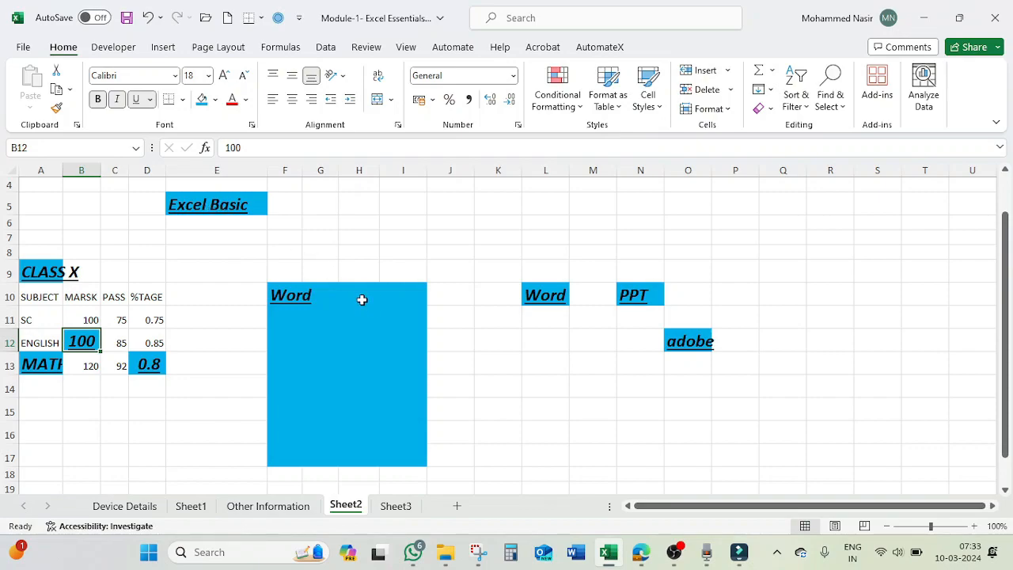
# Lock Format Painter on the "Excel Basic" cell's formatting again and apply it to cells A10 and D11.
pyautogui.click(244, 207)
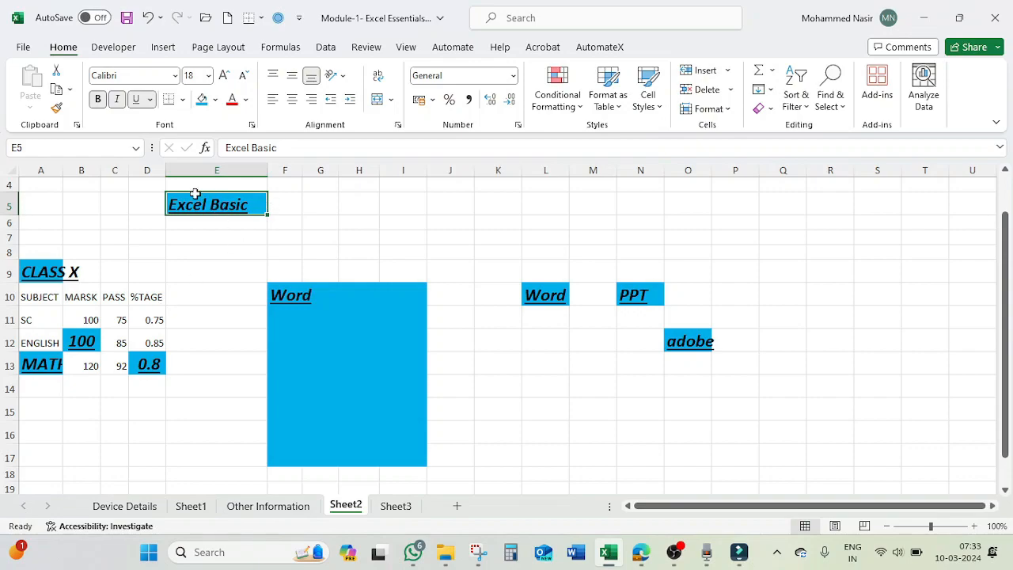
pyautogui.click(57, 109)
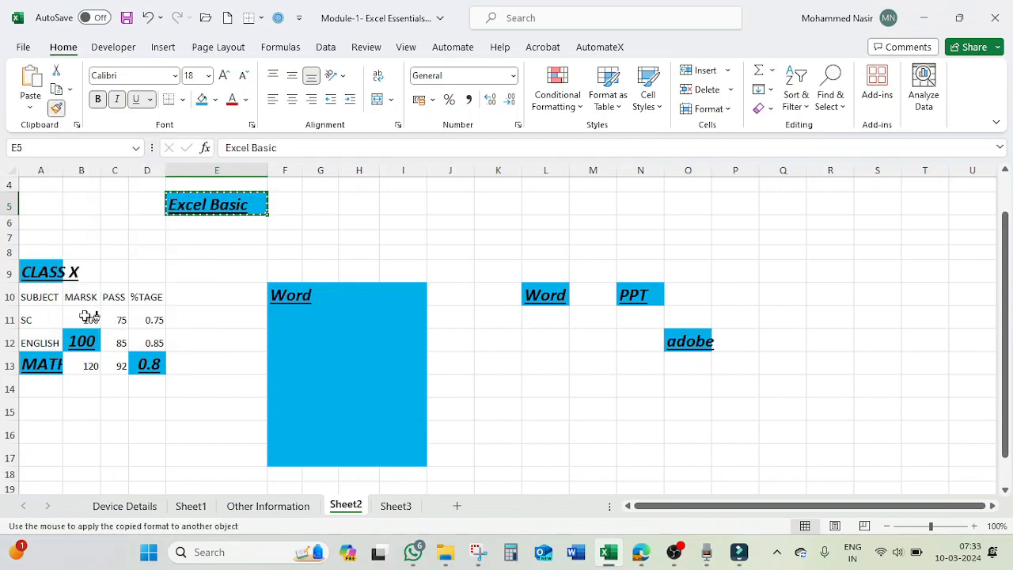
pyautogui.click(38, 295)
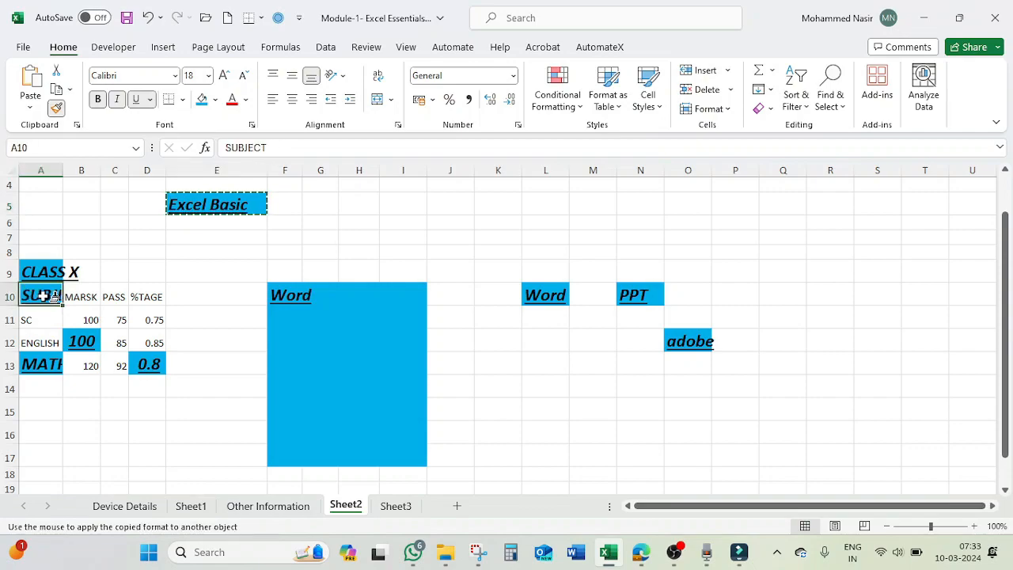
pyautogui.click(151, 319)
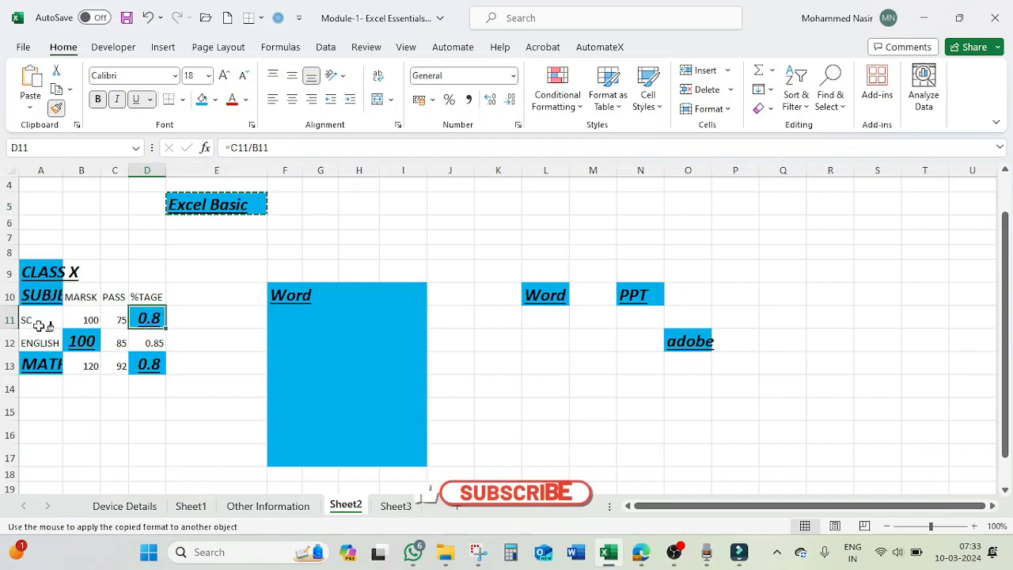